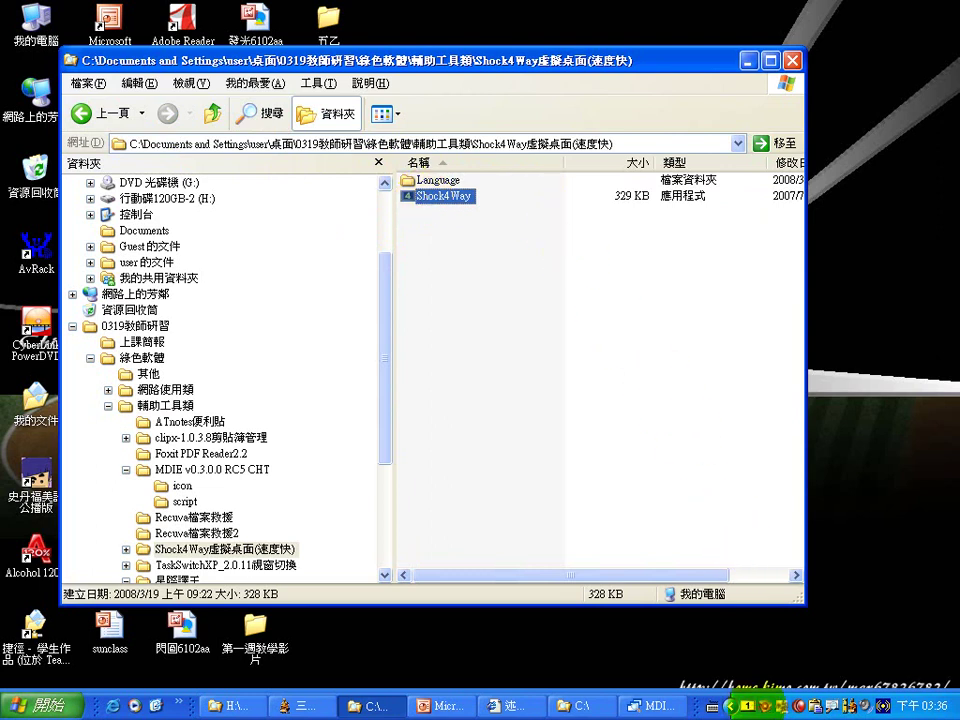
click(747, 705)
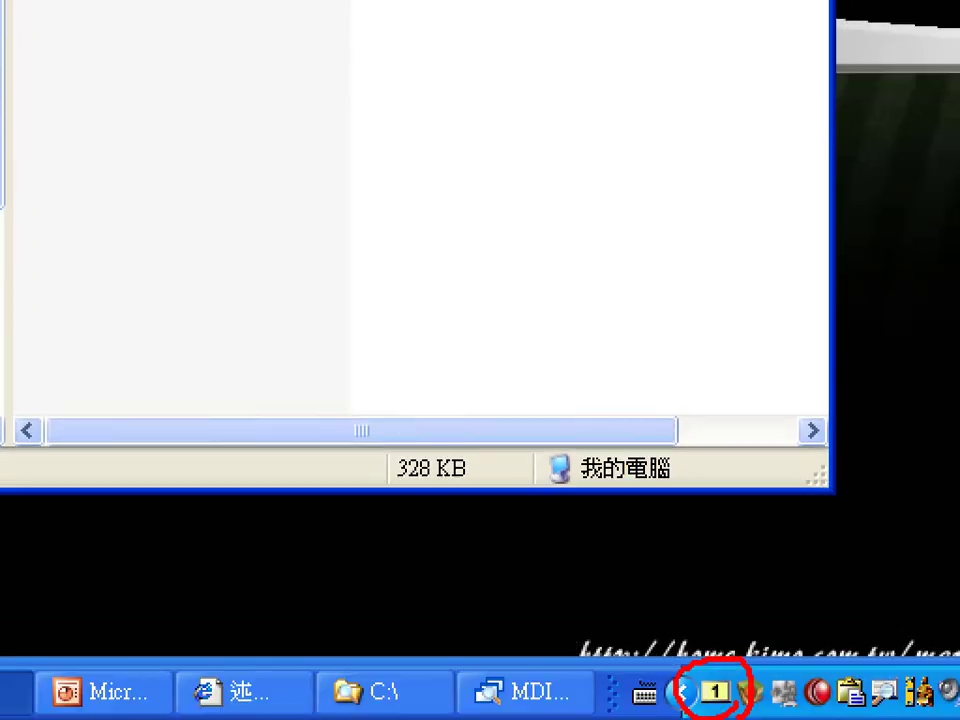
mouse_move(775, 553)
mouse_down()
mouse_move(739, 654)
mouse_move(765, 640)
mouse_up()
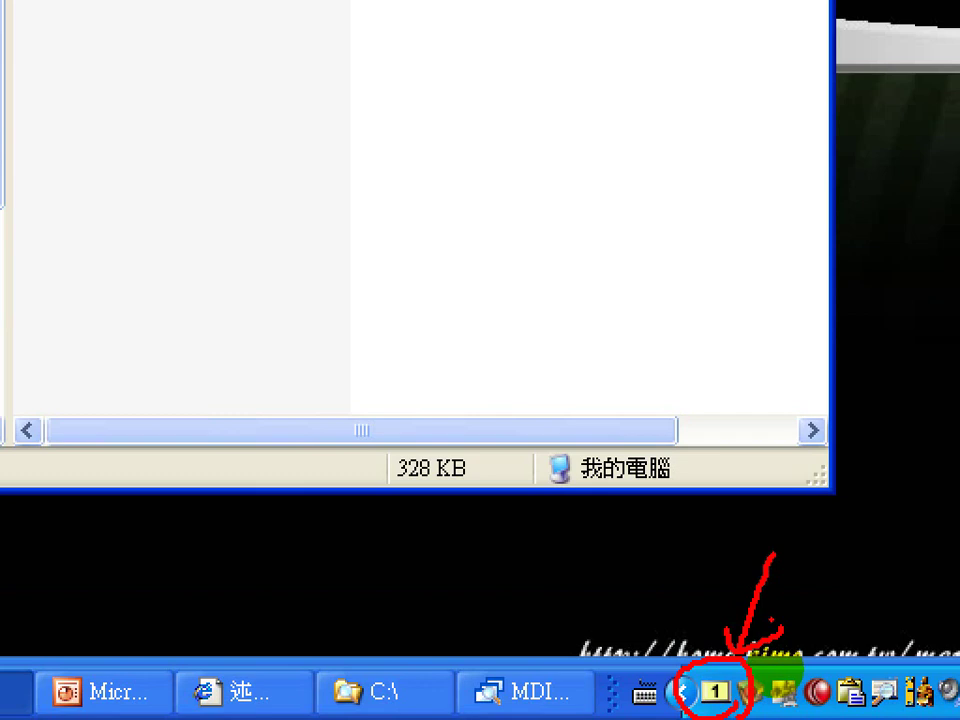
key(Escape)
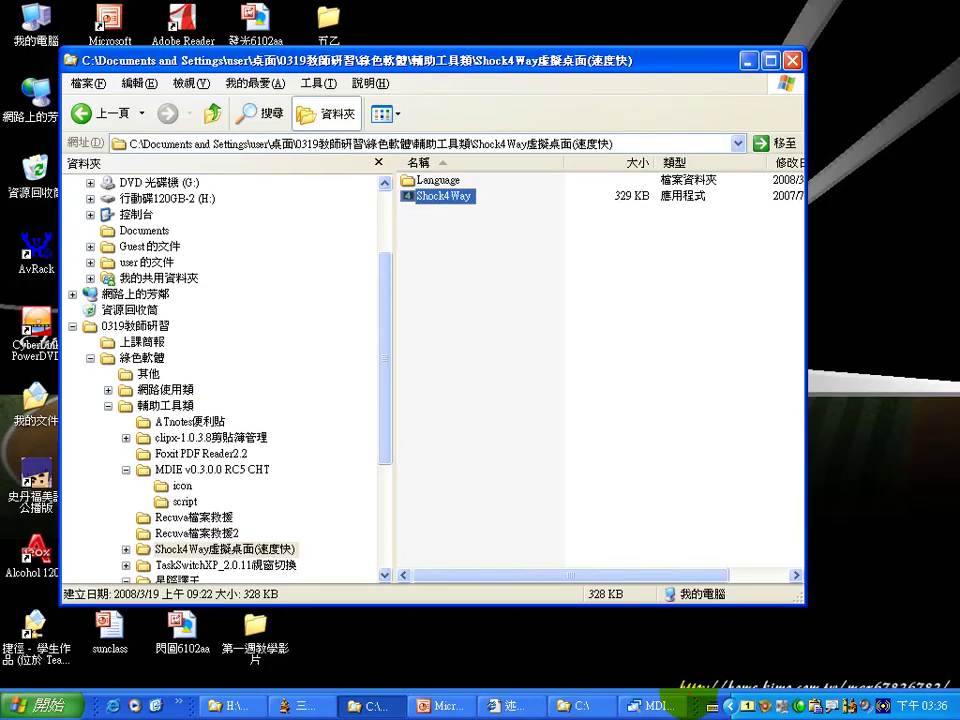
mouse_move(690, 714)
mouse_down()
mouse_move(200, 710)
mouse_move(205, 684)
mouse_move(490, 672)
mouse_move(678, 694)
mouse_move(698, 706)
mouse_up()
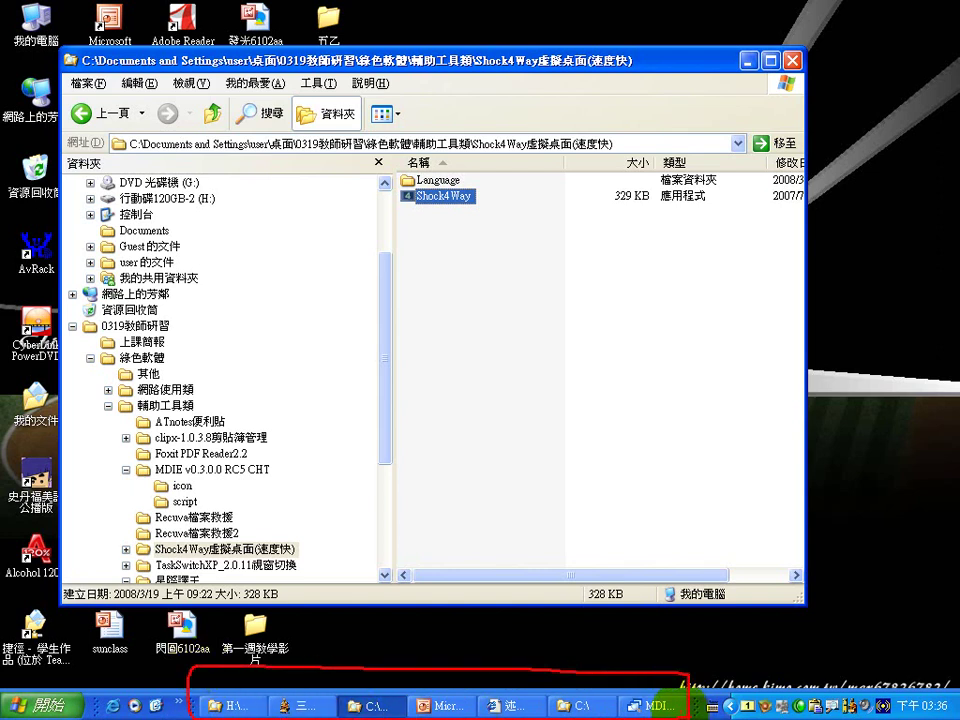
mouse_move(690, 652)
mouse_down()
mouse_move(711, 652)
mouse_move(700, 688)
mouse_move(712, 670)
mouse_up()
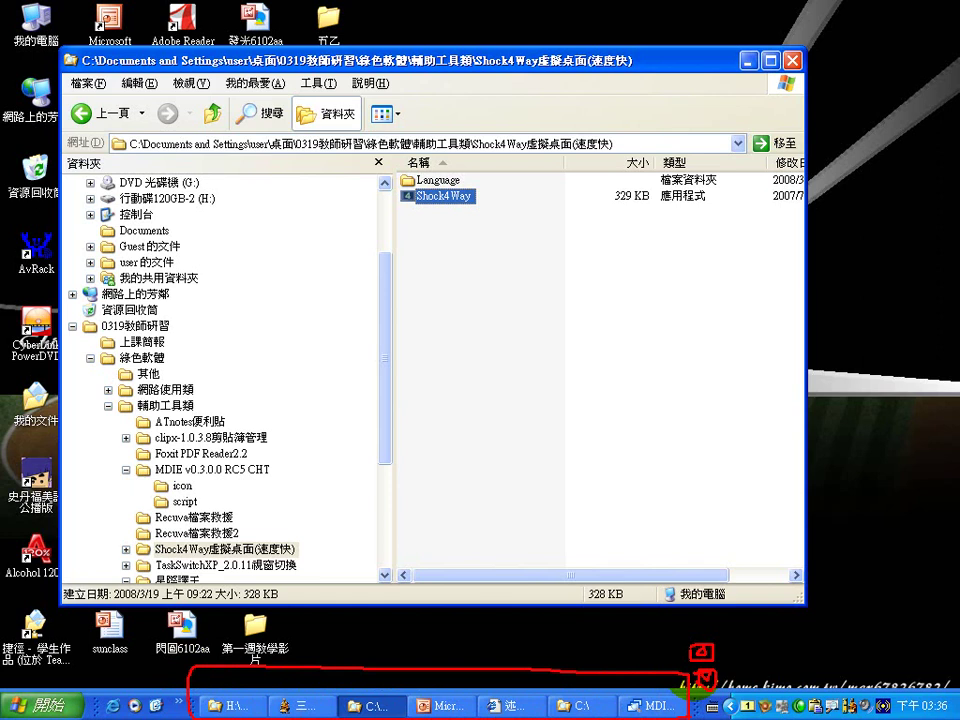
key(Escape)
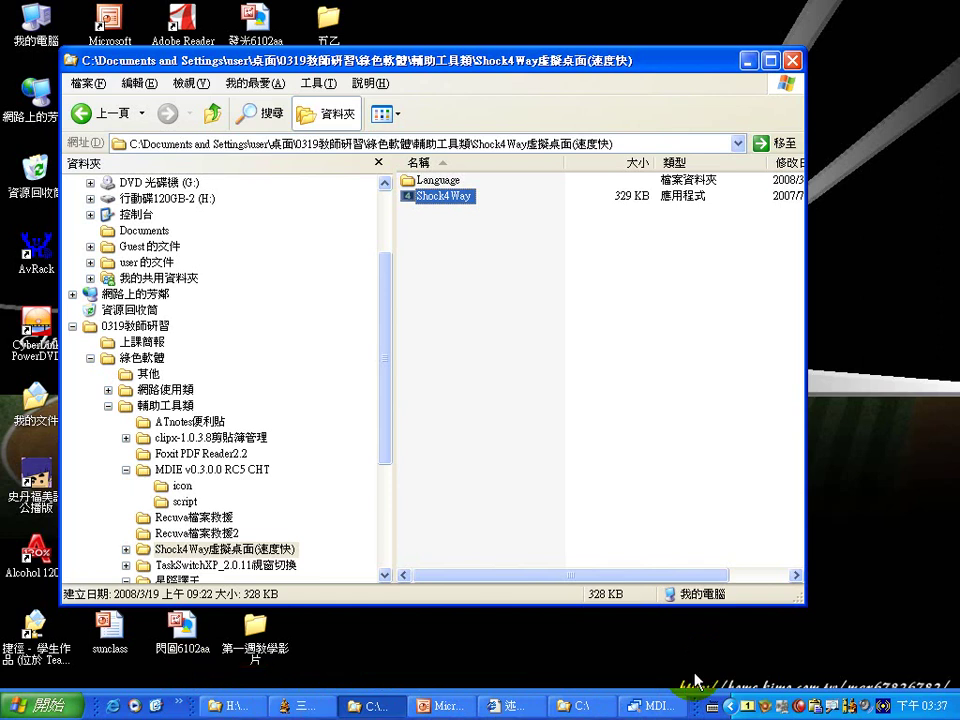
Bring up the C:\ window and the Shock4Way folder window and move them apart so that both can be seen.
click(595, 706)
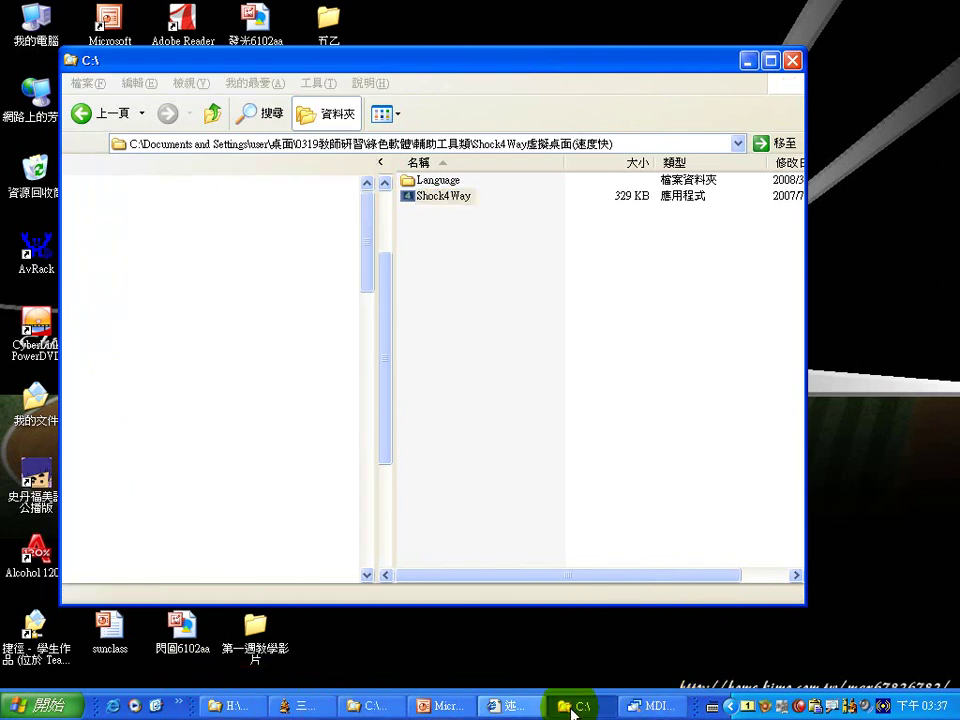
drag(364, 65, 429, 171)
click(368, 706)
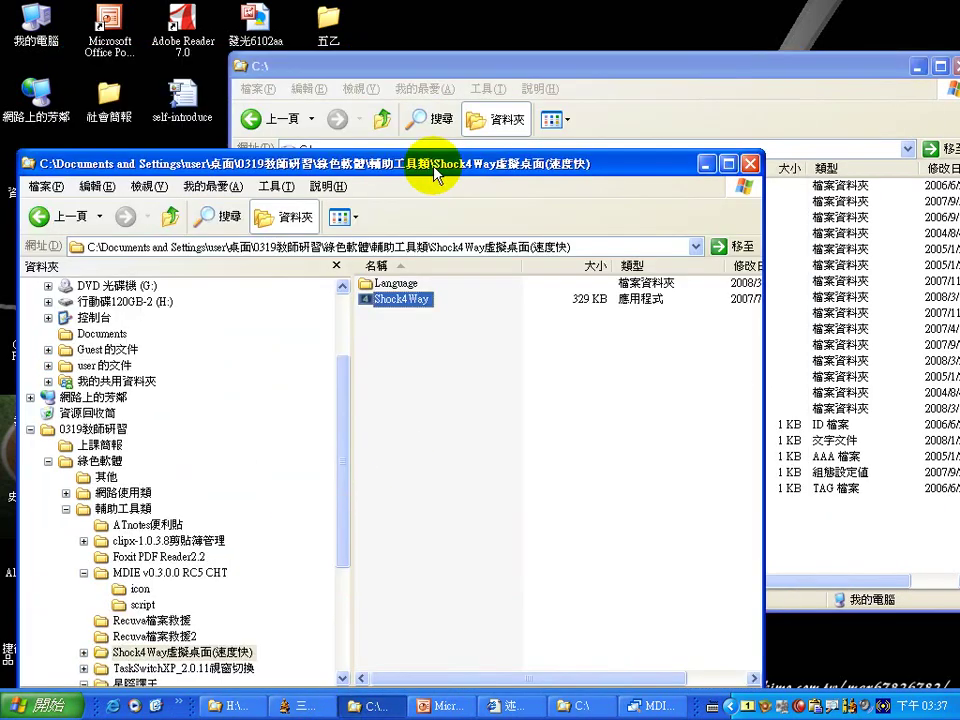
drag(596, 64, 800, 40)
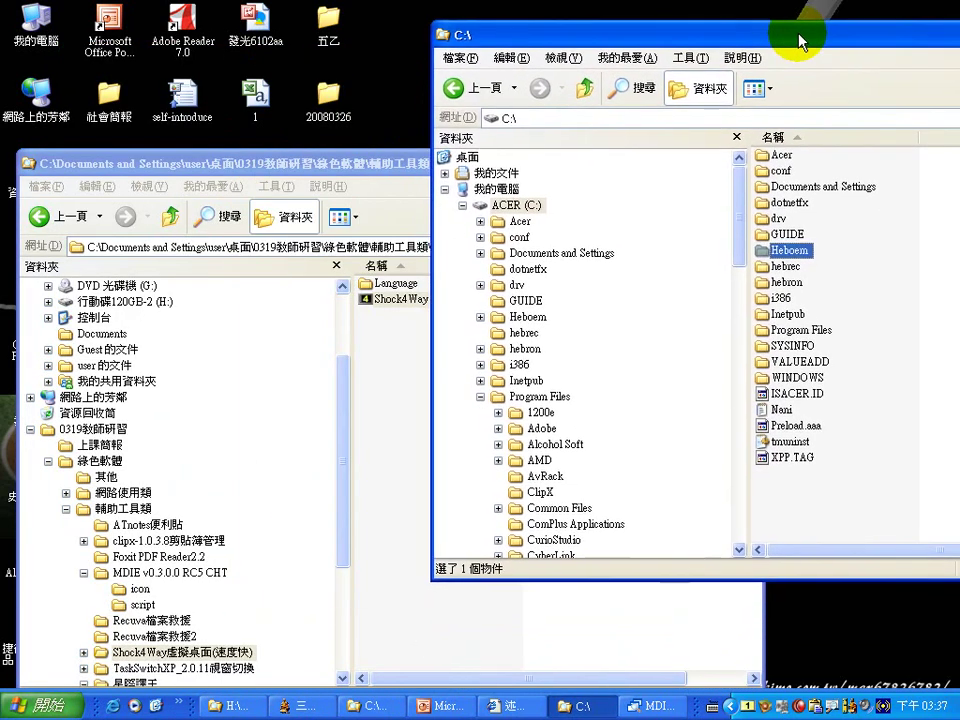
Switch to the Second virtual desktop with Shock 4Way and open the 0319教師研習 folder there.
right_click(749, 707)
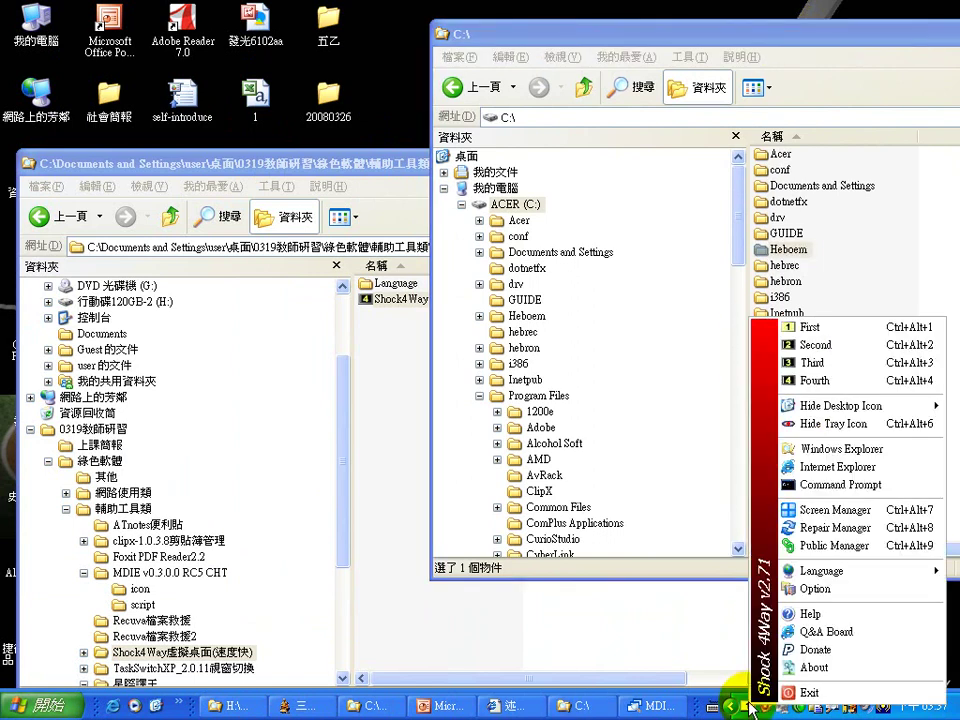
click(831, 345)
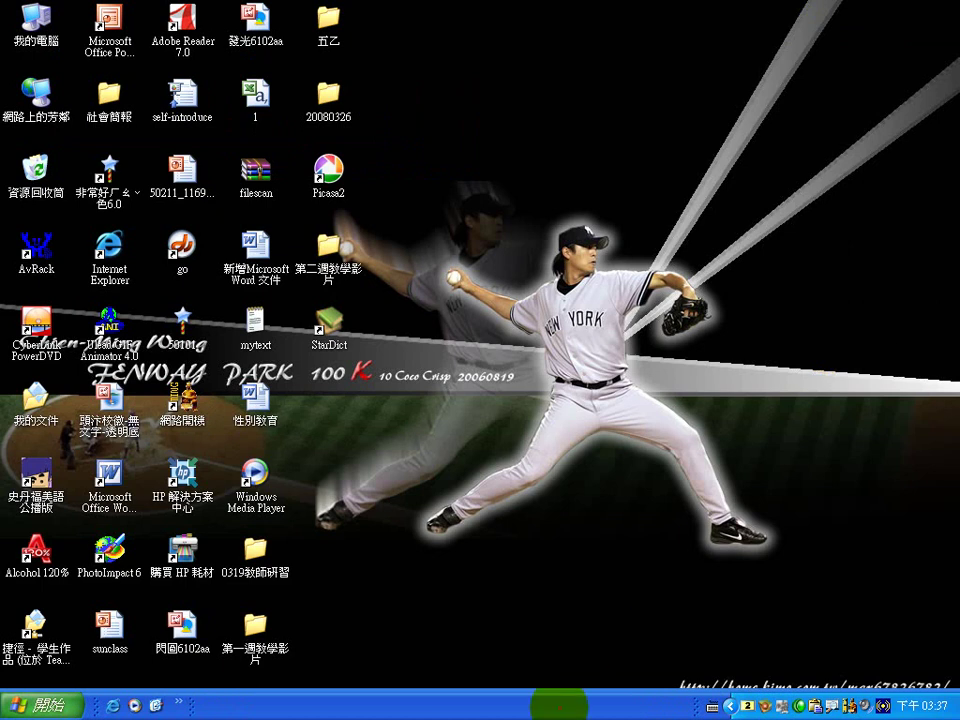
drag(188, 688, 440, 705)
drag(512, 718, 540, 706)
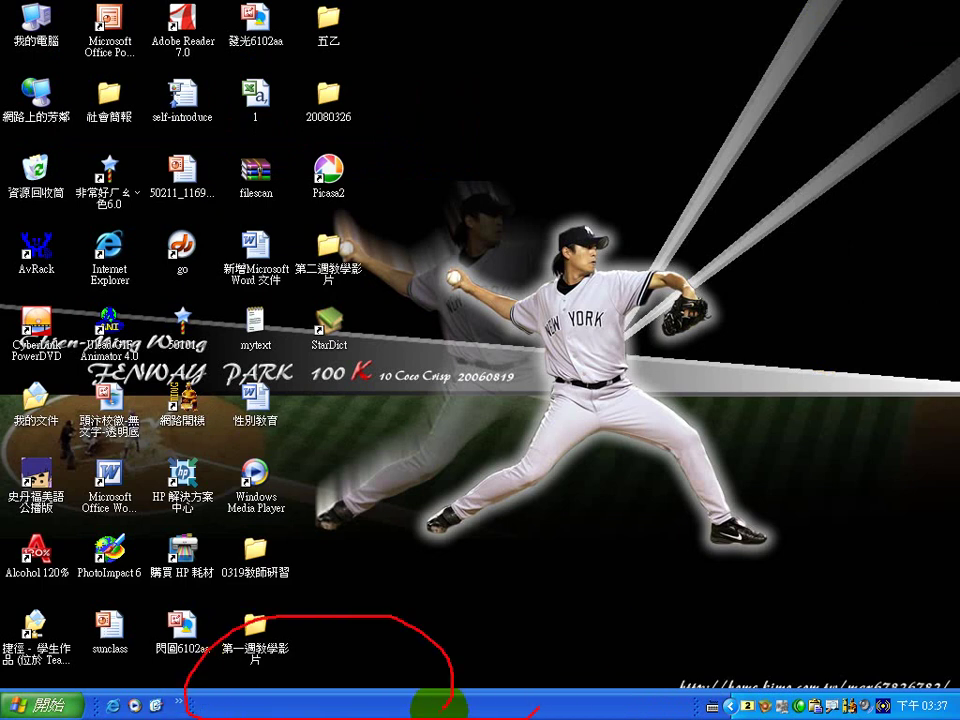
drag(730, 712, 785, 700)
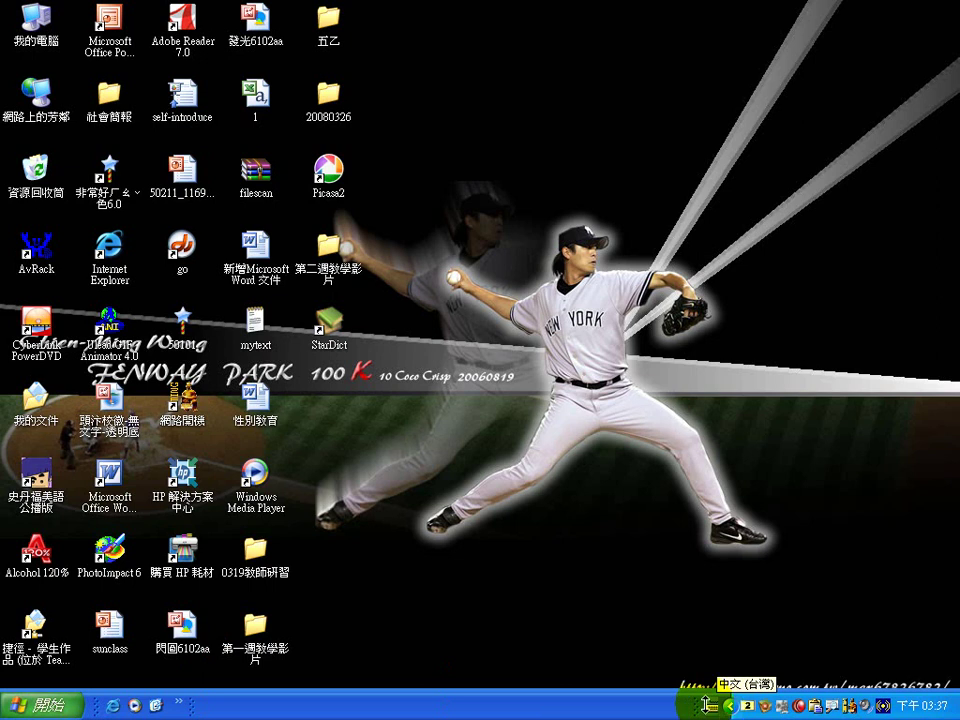
double_click(256, 546)
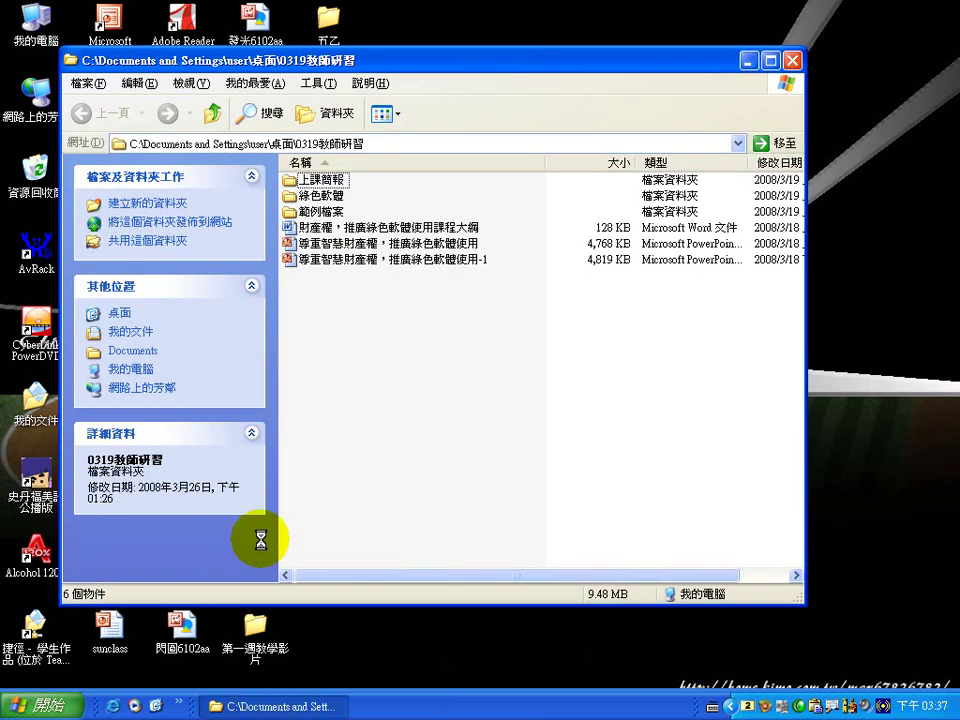
Return to the First virtual desktop and move the Shock4Way folder window up clear of the taskbar.
right_click(746, 706)
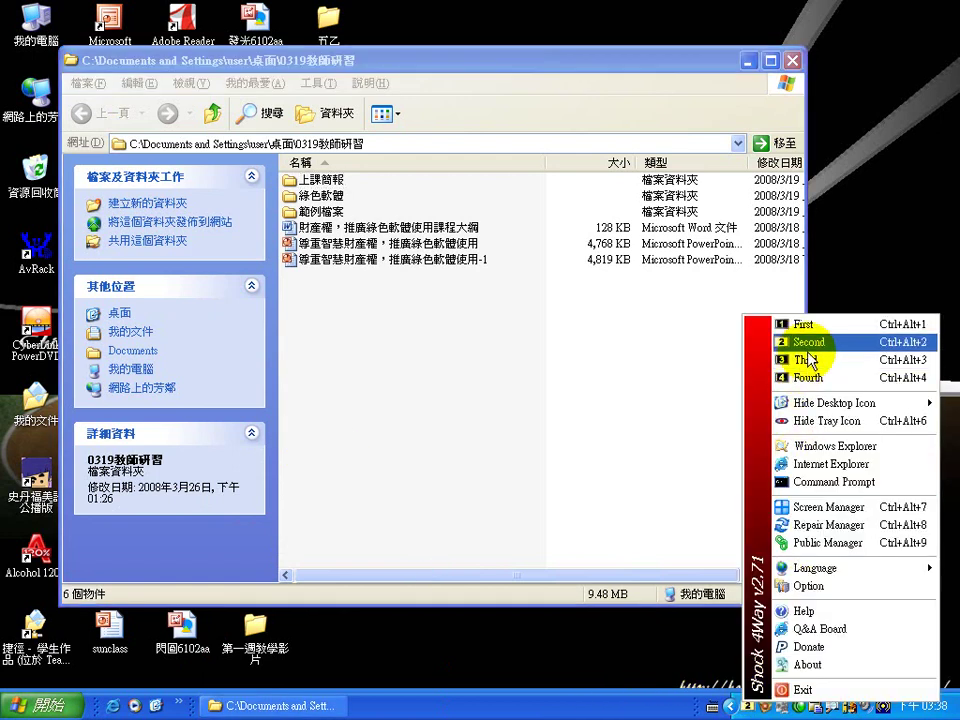
click(805, 326)
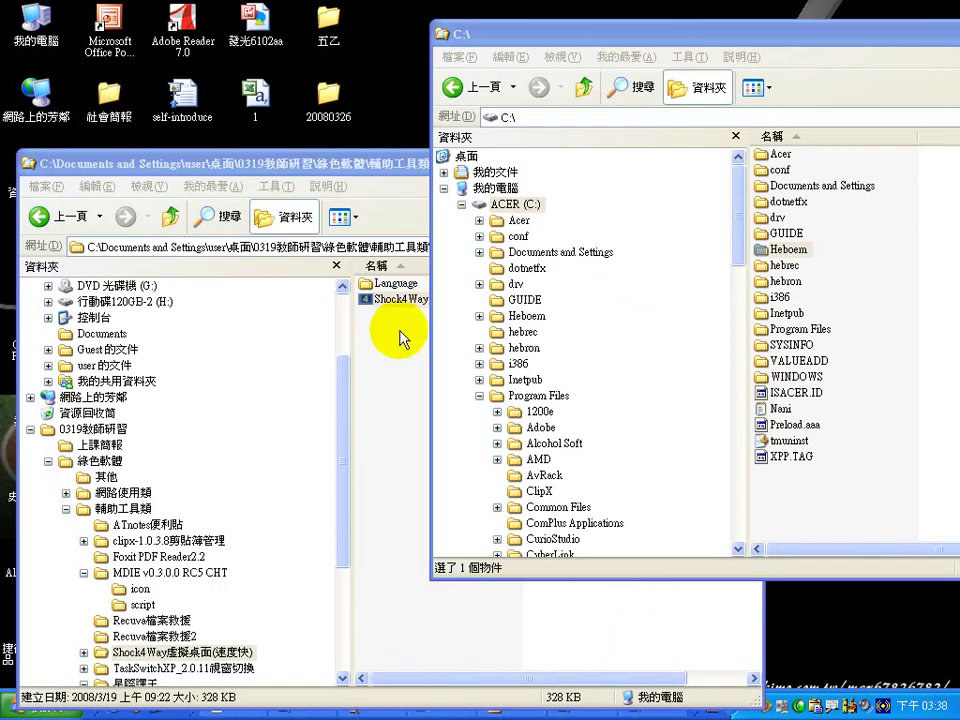
drag(370, 173, 418, 55)
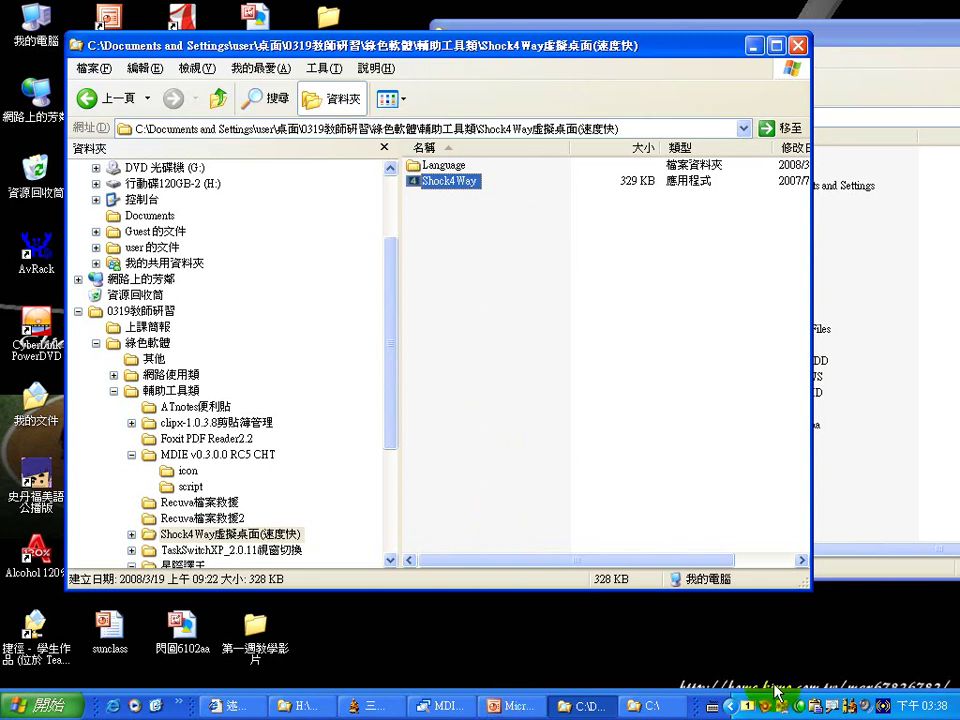
Use Shock 4Way's Screen Manager to move the Microsoft PowerPoint window from the First desktop to the Second and apply it.
right_click(747, 706)
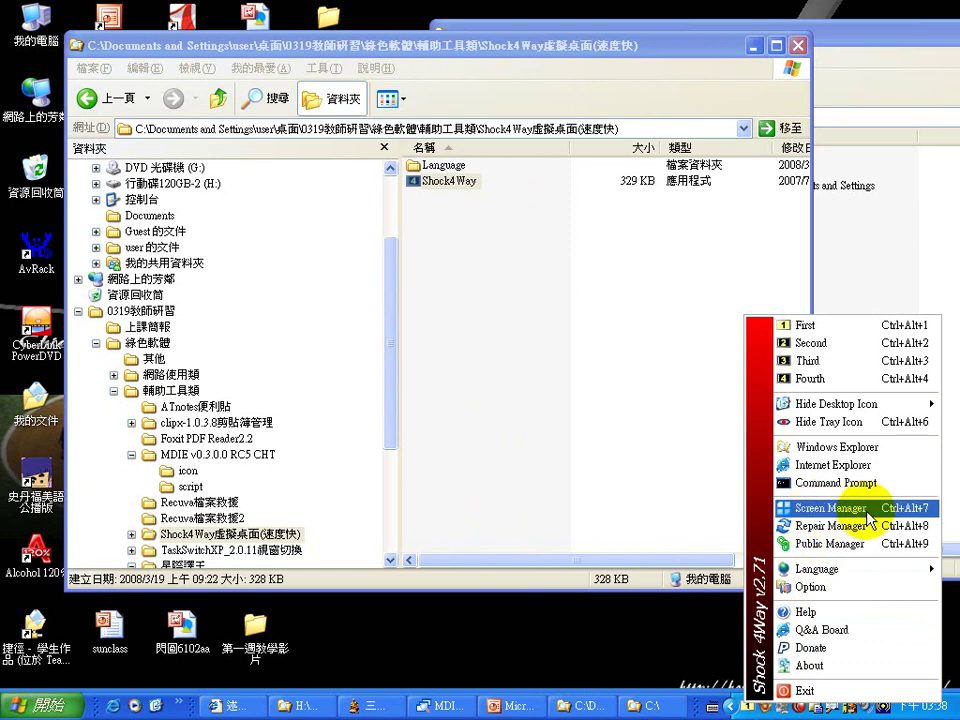
click(868, 513)
click(358, 276)
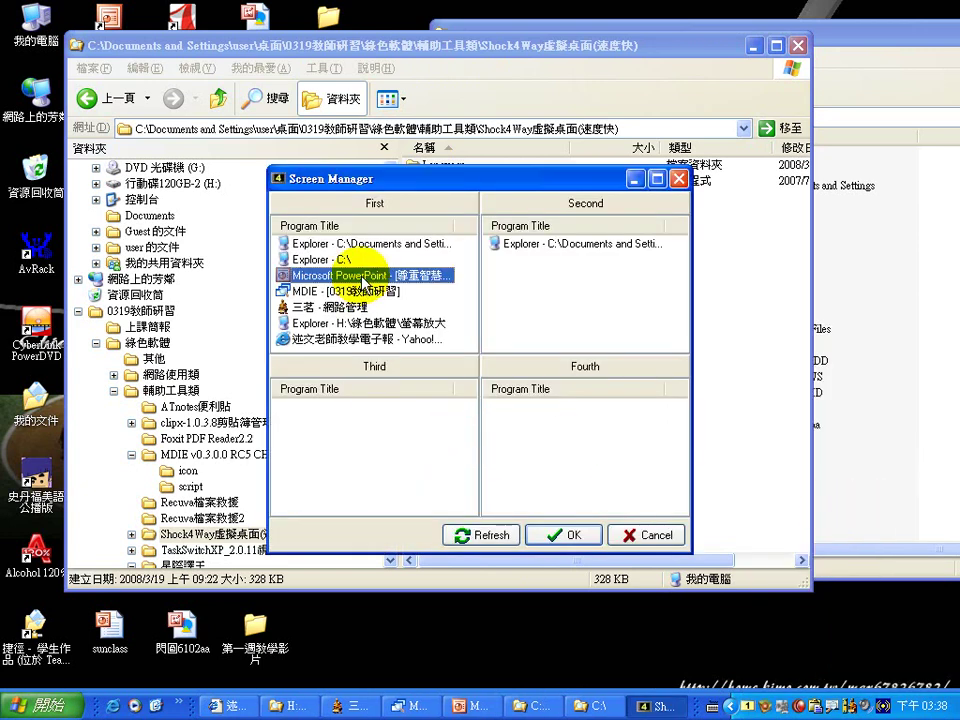
drag(362, 278, 603, 285)
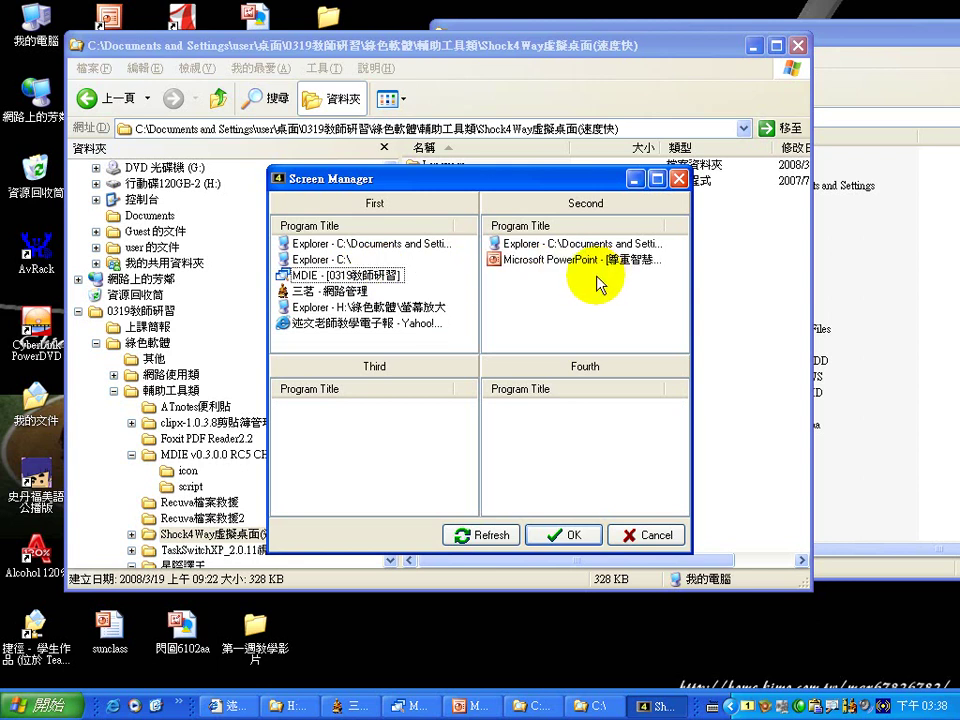
mouse_move(385, 208)
mouse_down()
mouse_move(335, 230)
mouse_move(385, 178)
mouse_up()
drag(560, 185, 617, 214)
mouse_move(440, 318)
mouse_down()
mouse_move(330, 390)
mouse_move(368, 450)
mouse_up()
mouse_move(585, 388)
mouse_down()
mouse_move(604, 401)
mouse_move(575, 400)
mouse_up()
mouse_move(386, 274)
mouse_down()
mouse_move(561, 261)
mouse_move(552, 302)
mouse_up()
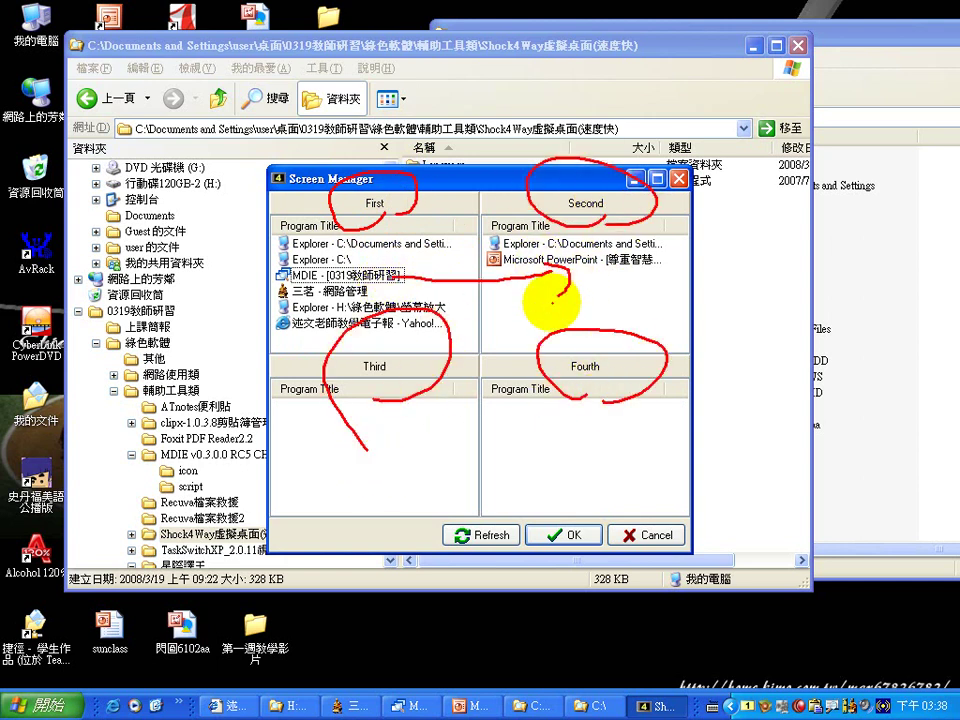
key(Escape)
click(572, 535)
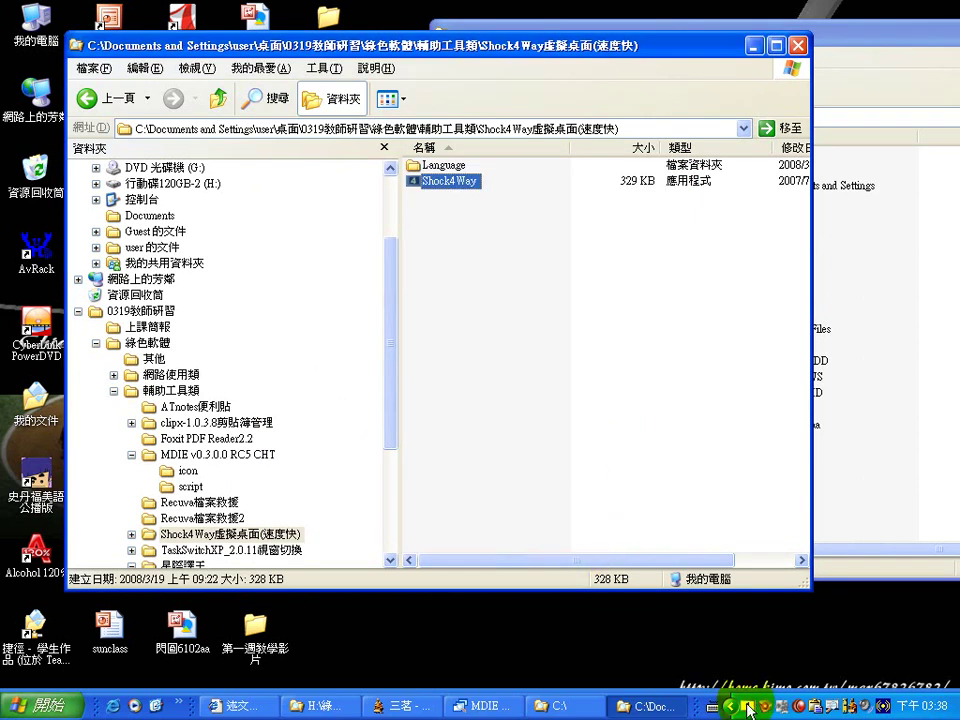
Switch to the Second virtual desktop and bring the PowerPoint presentation to the front.
right_click(748, 706)
click(838, 346)
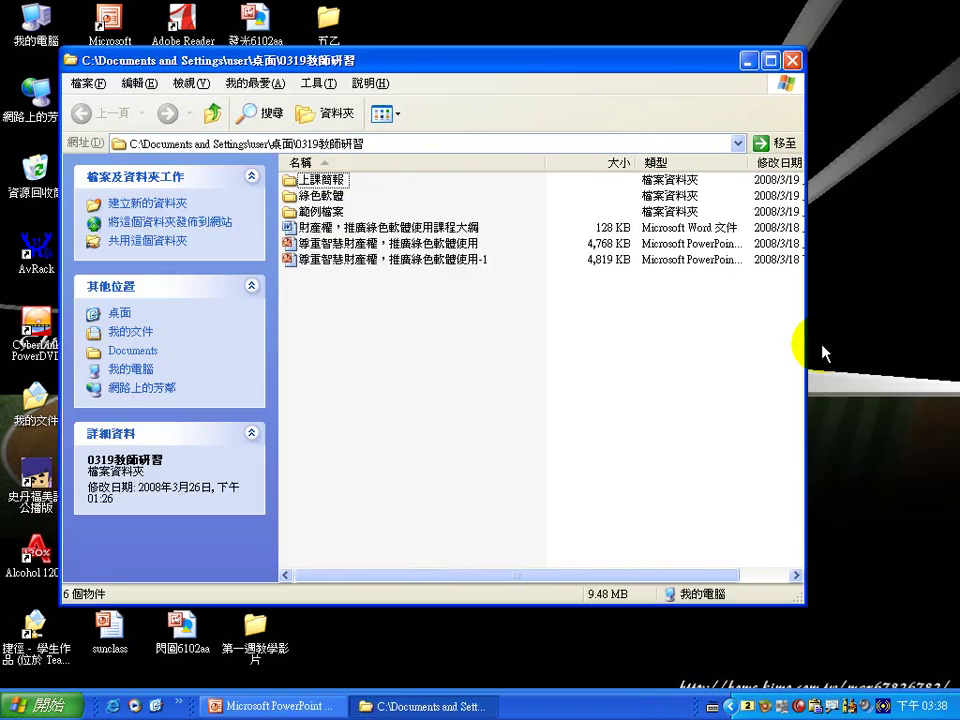
click(318, 712)
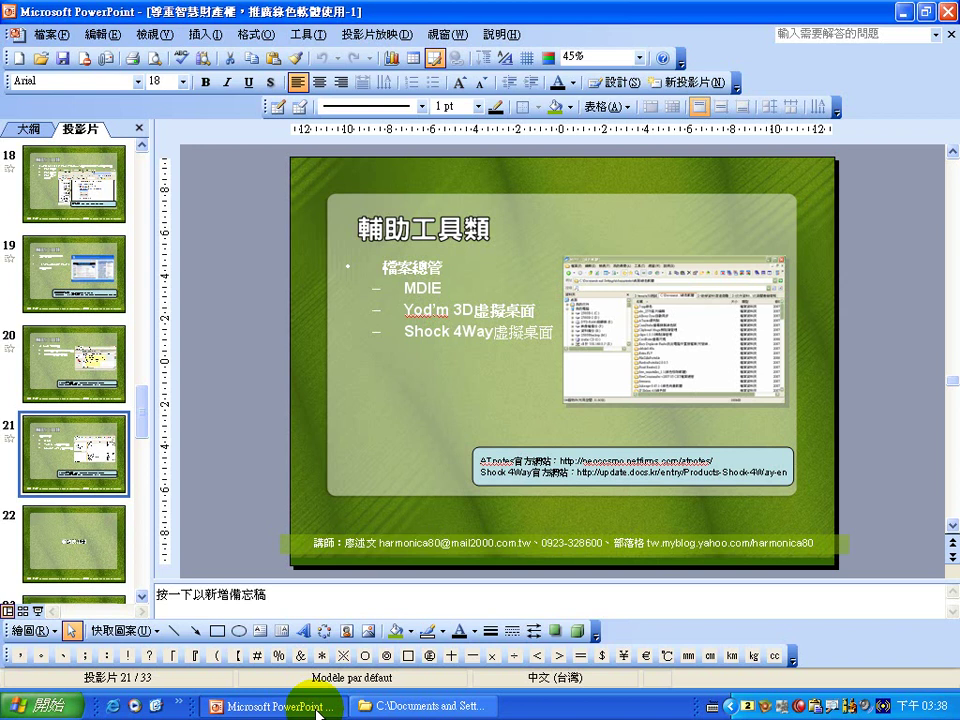
click(314, 710)
click(313, 711)
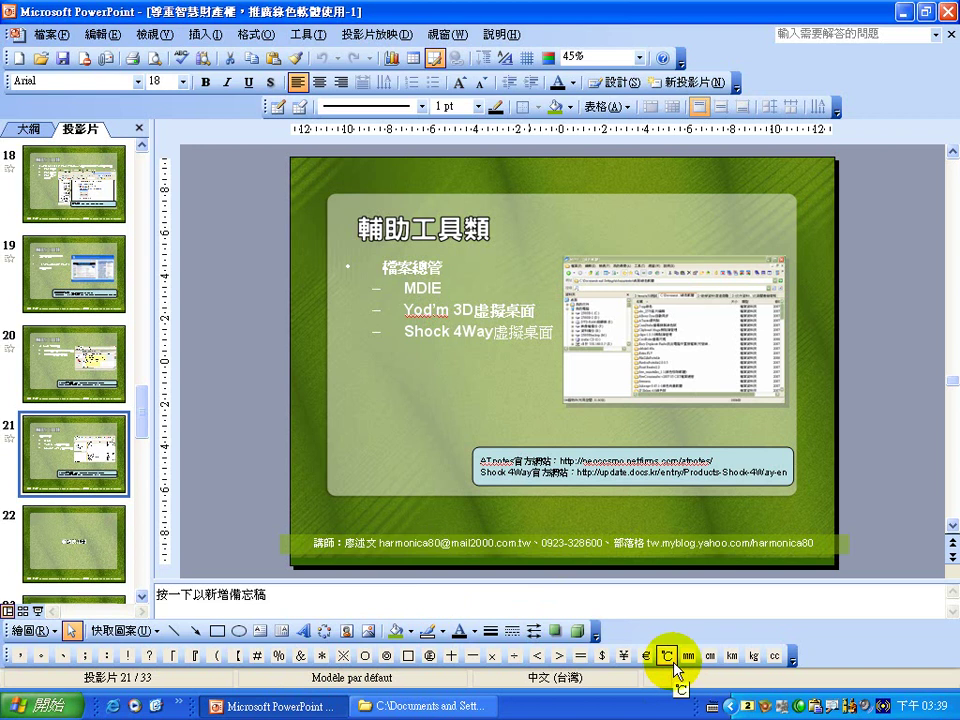
Return to the First virtual desktop and use Screen Manager to move the PowerPoint window back to it from the Second.
right_click(747, 704)
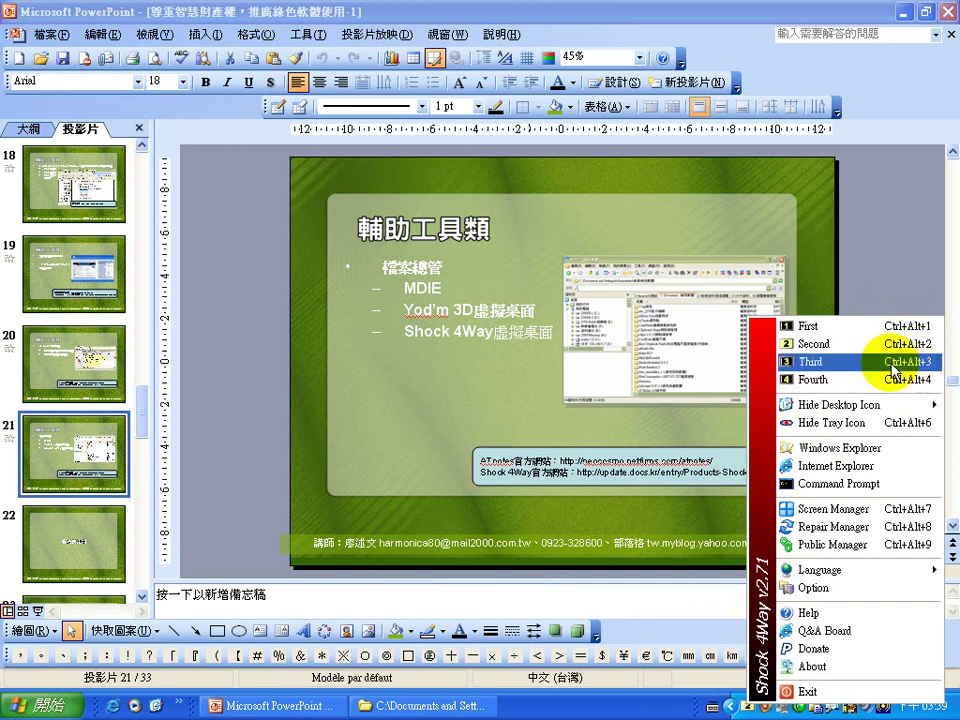
click(822, 330)
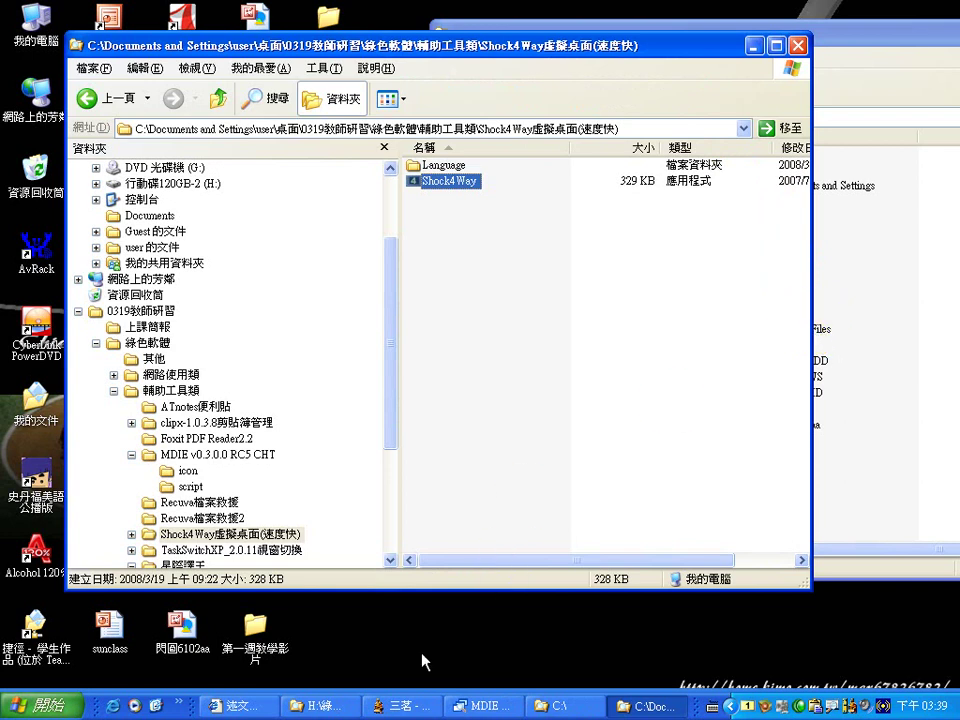
right_click(749, 706)
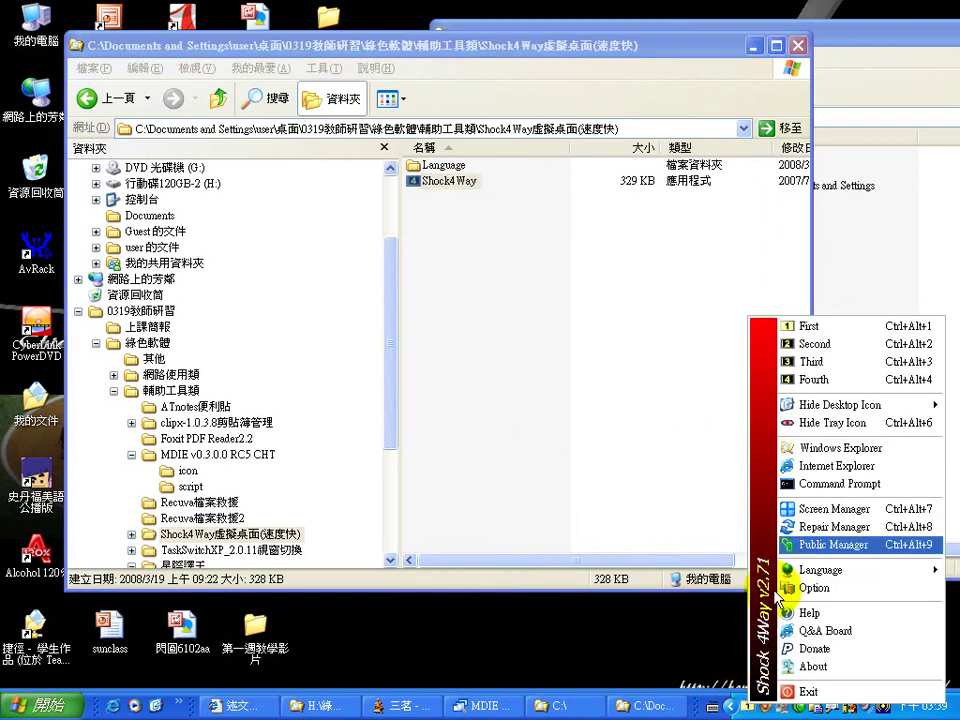
click(814, 508)
drag(508, 244, 428, 315)
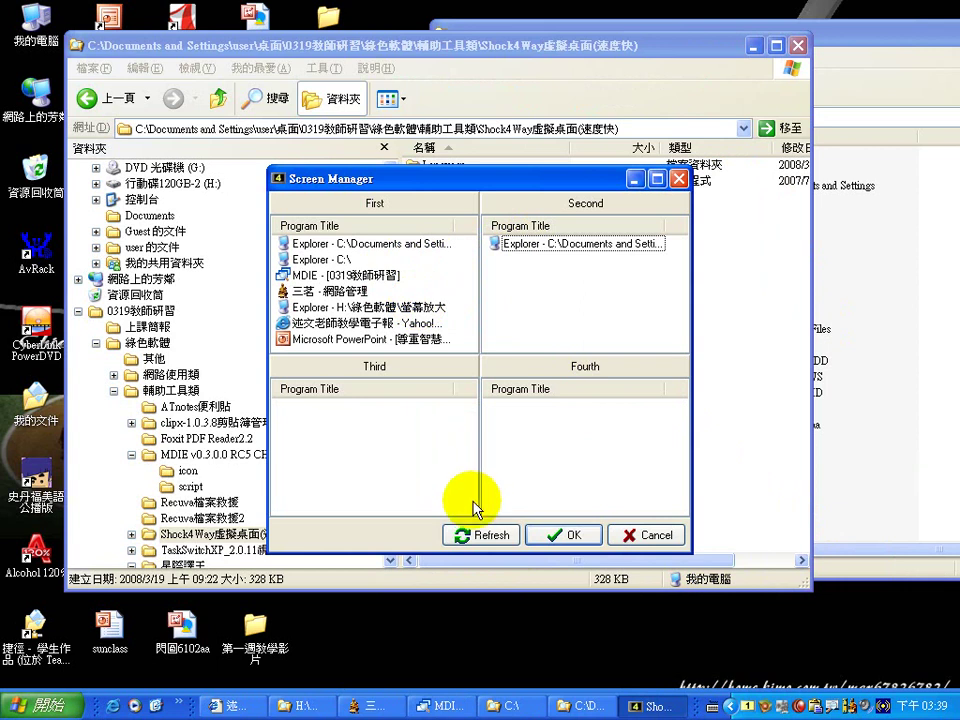
click(556, 537)
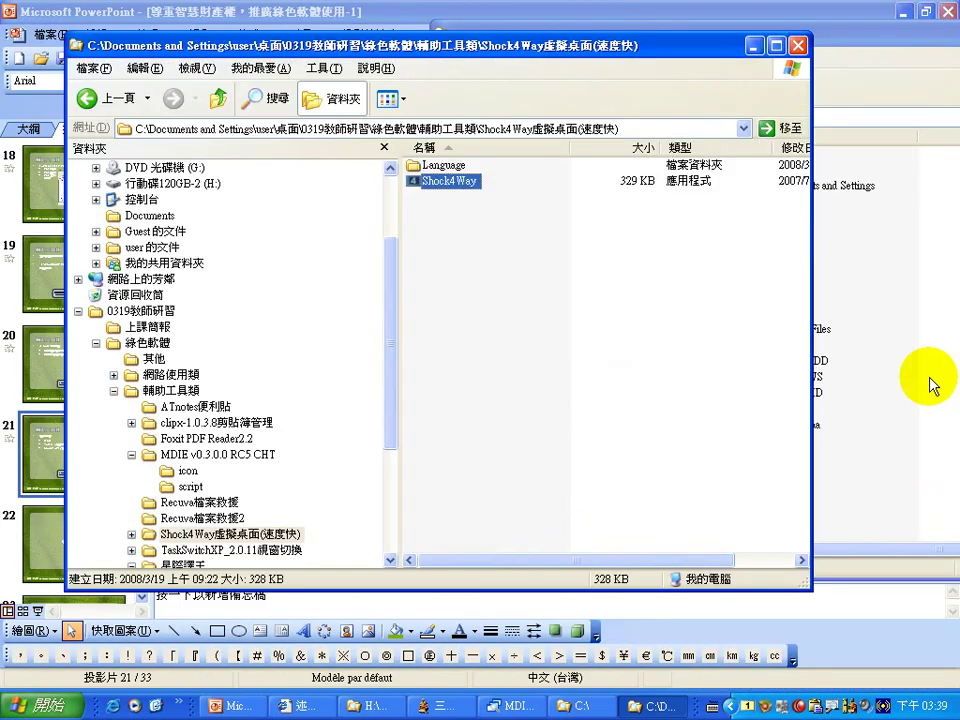
Bring the PowerPoint presentation to the front and go to slide 22, 網路使用類.
click(312, 706)
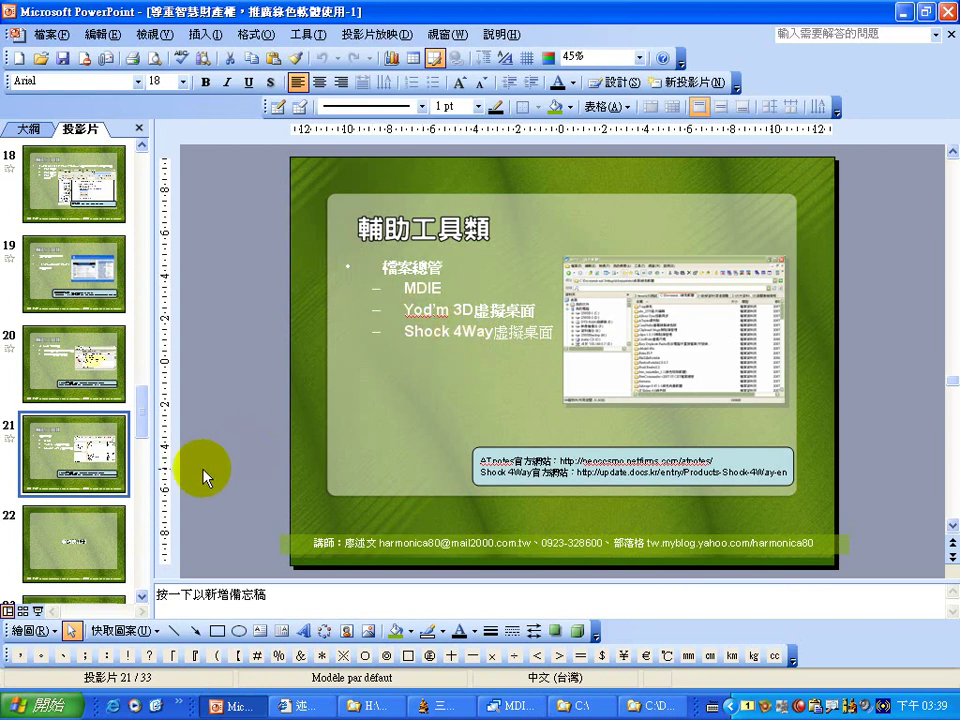
click(86, 537)
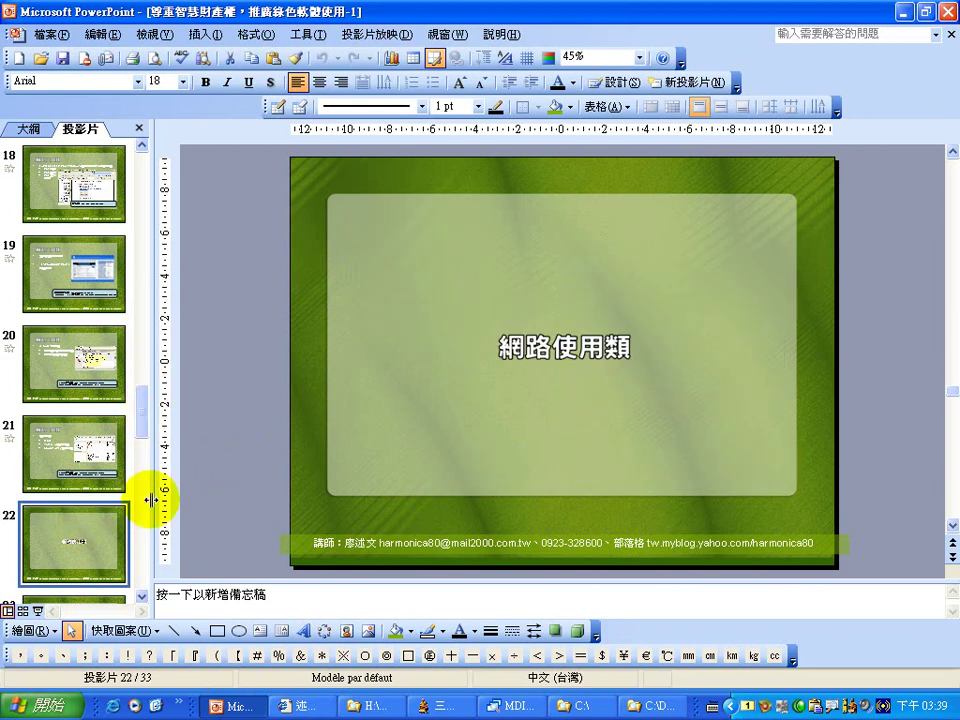